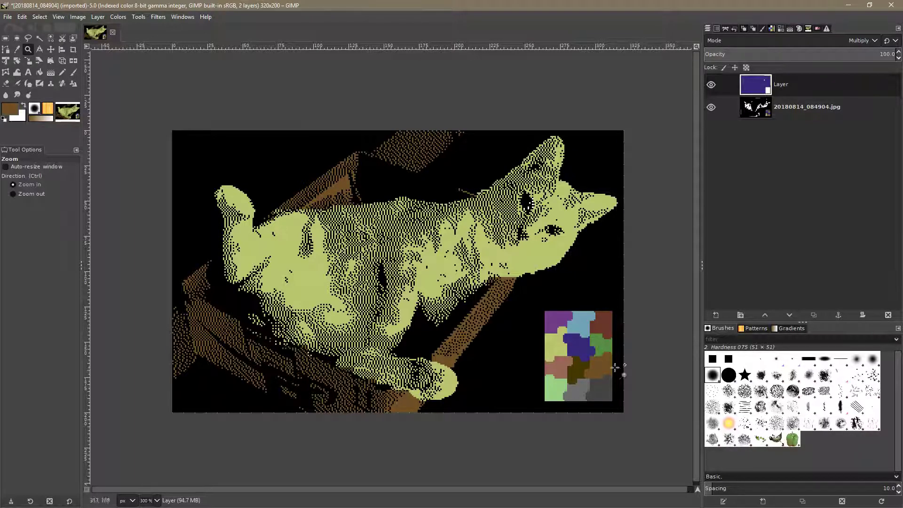
- Magnify the coloured test blocks until the 8x8 grid lines appear, then select the Align tool
left_click(612, 346)
left_click(573, 390)
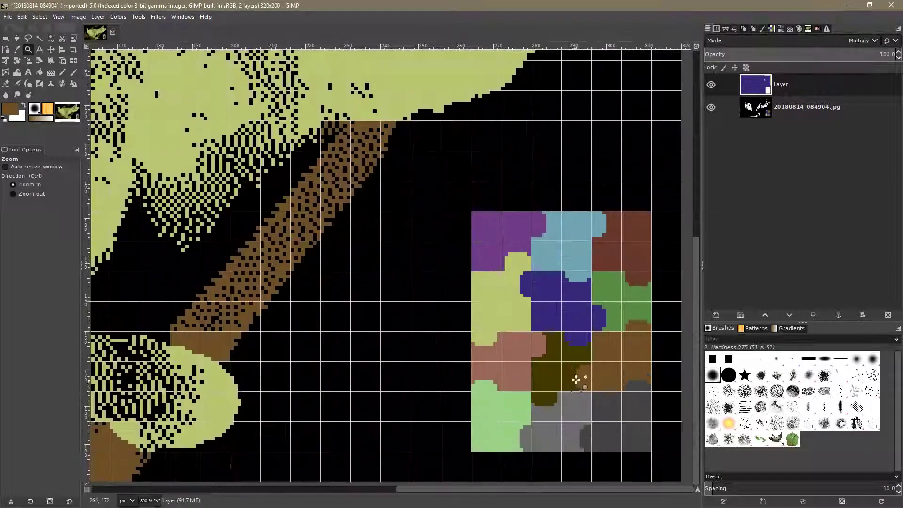
left_click_drag(573, 390, 451, 356)
left_click(447, 352)
left_click(447, 352)
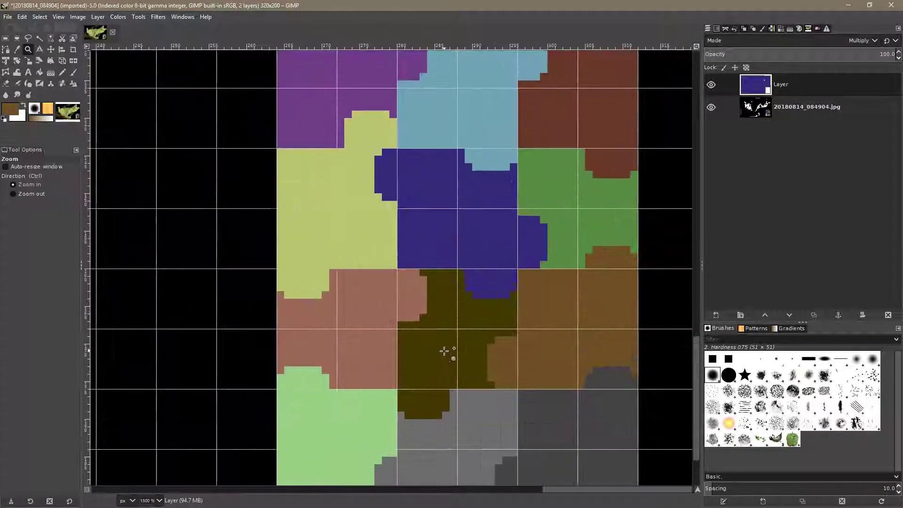
left_click(419, 271, "ctrl")
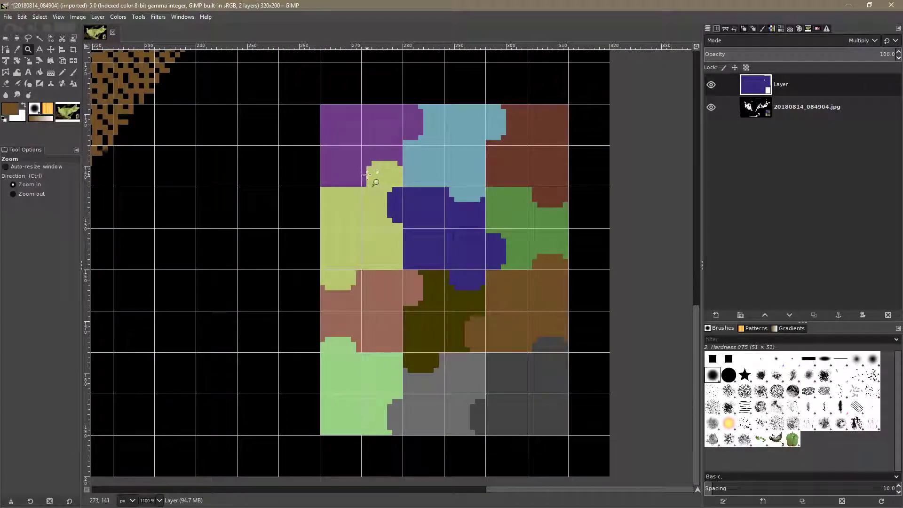
key("q")
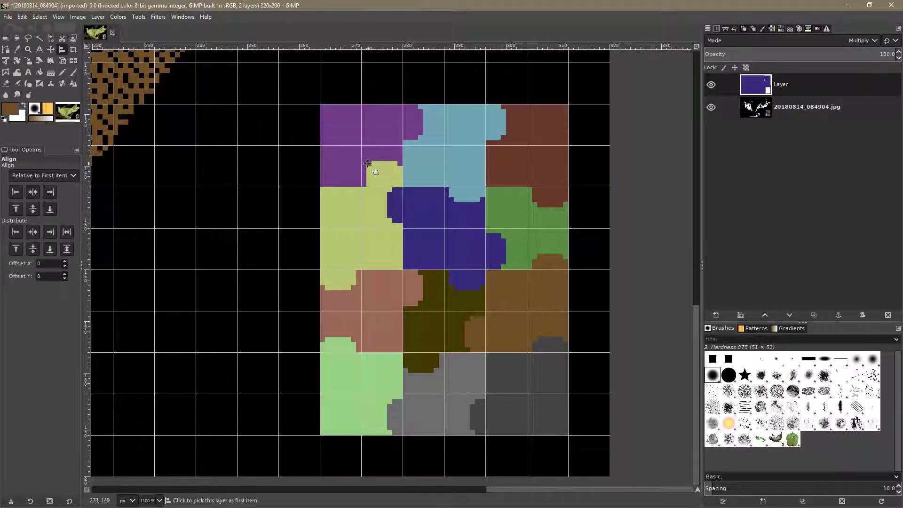